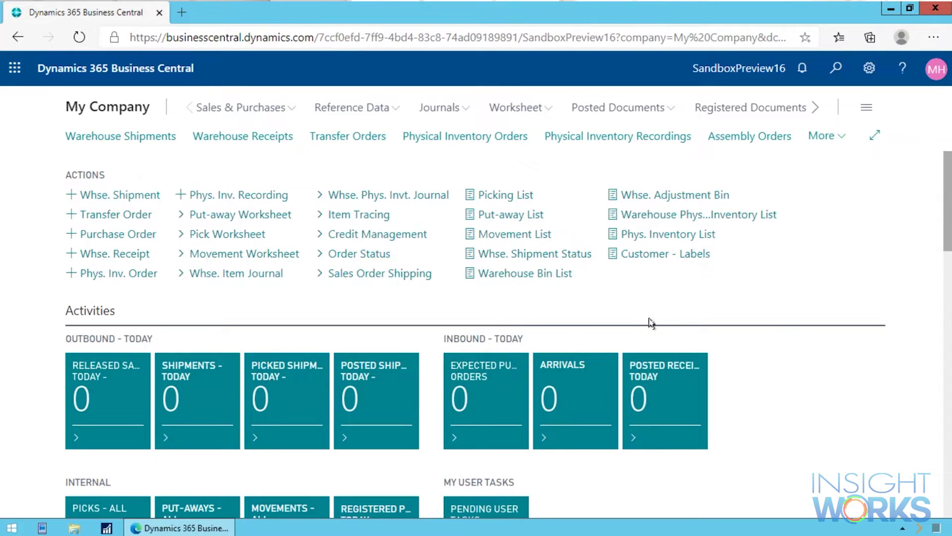
Search Tell Me for 'insight pr' and open the Insight Works PrintNode Setup page
key(alt+q)
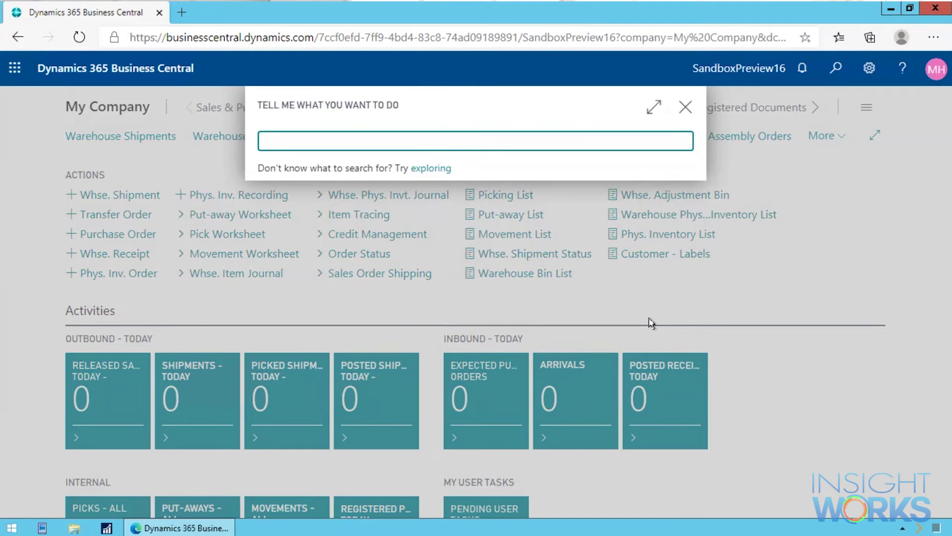
text(insight)
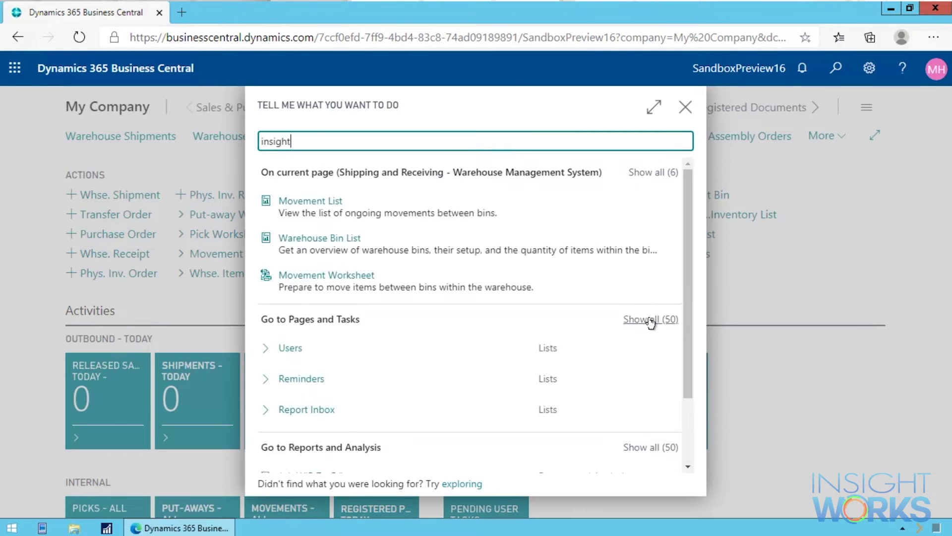
text( pr)
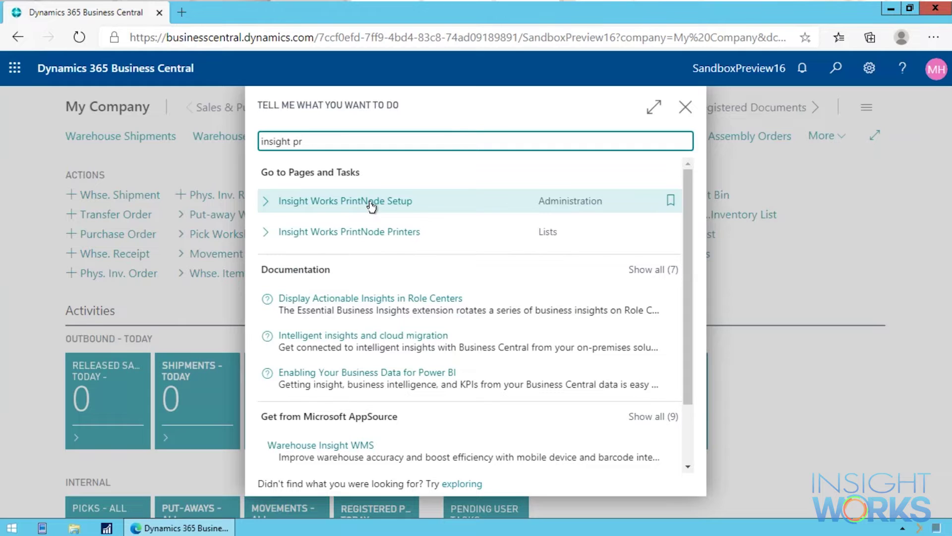
click(373, 203)
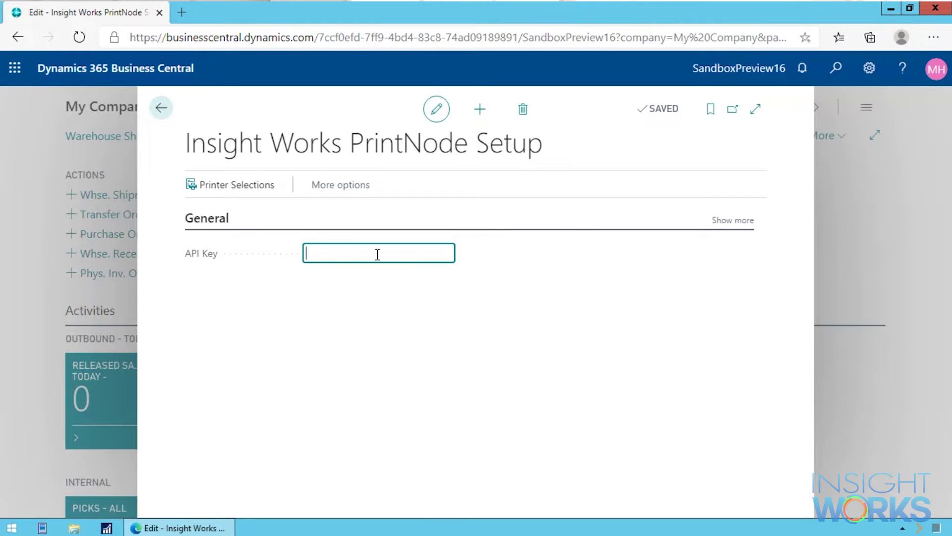
Paste the PrintNode API key, save it by leaving the page, and accept setting up its printers
key(ctrl+v)
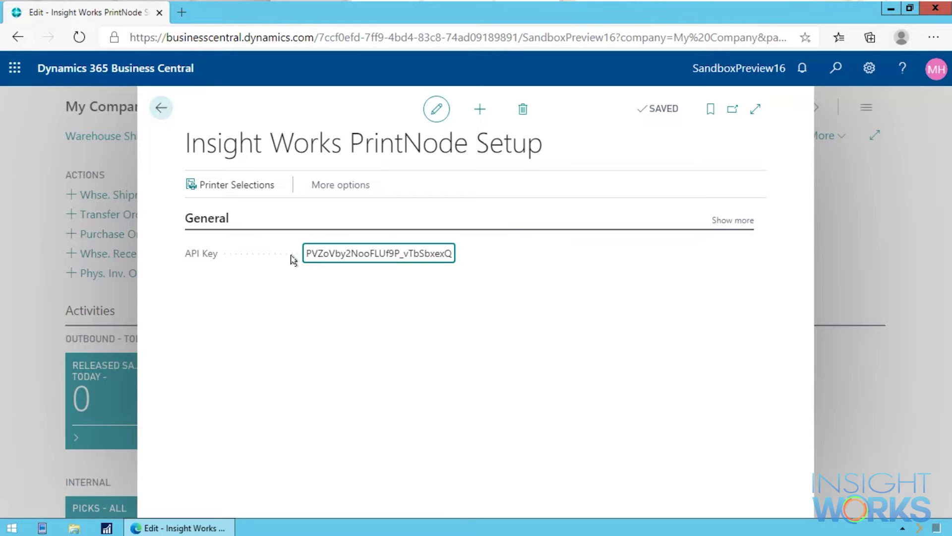
click(161, 107)
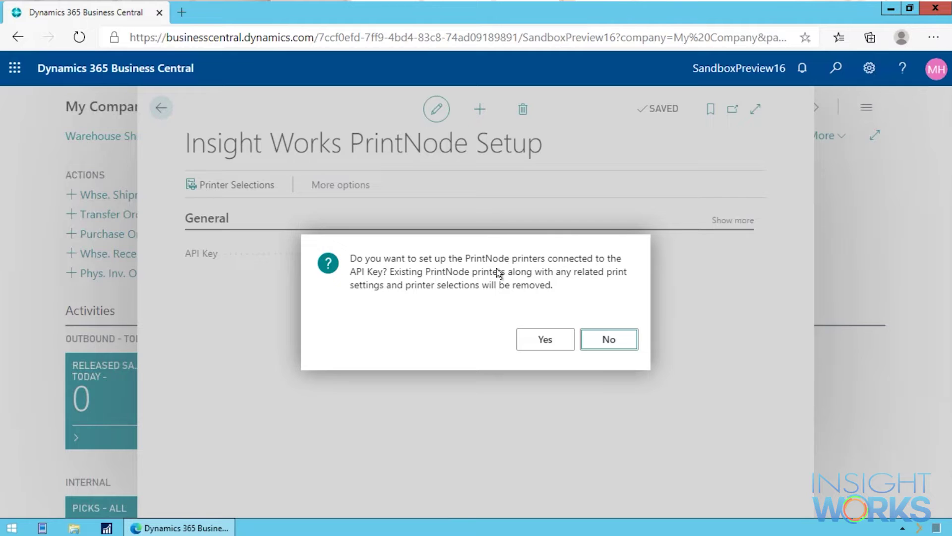
click(542, 339)
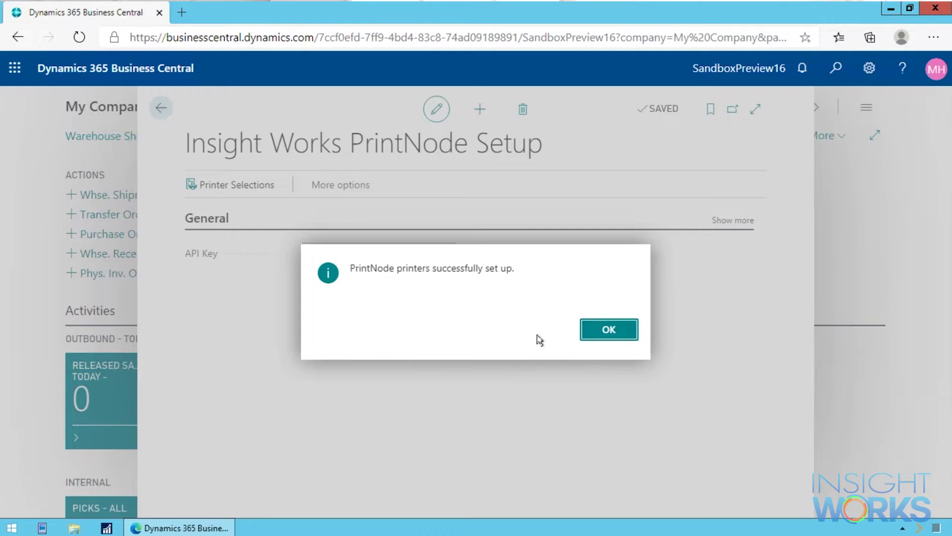
click(606, 331)
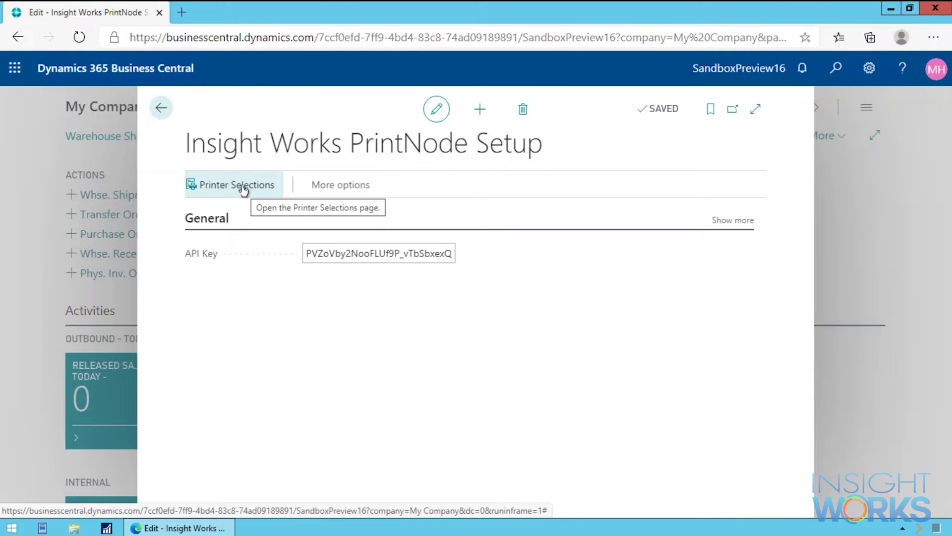
Add a Printer Selections line for the user's ID sending report 1305 Sales - Confirmation to Showroom 1 Invoice
click(243, 189)
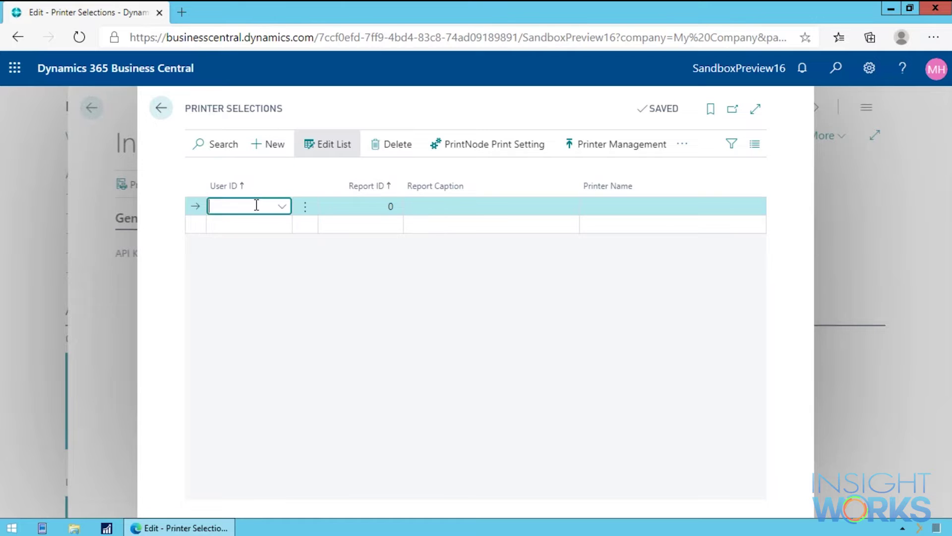
key(Tab)
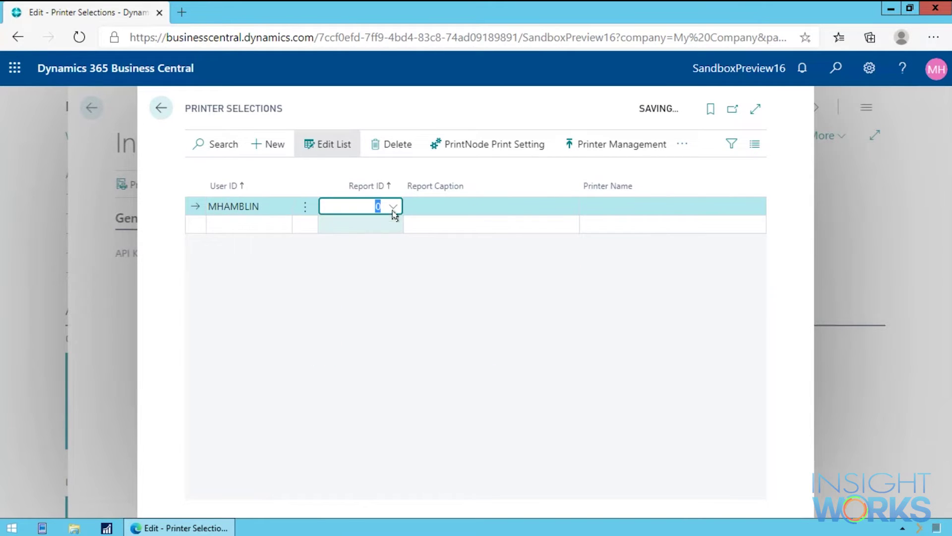
text(1305)
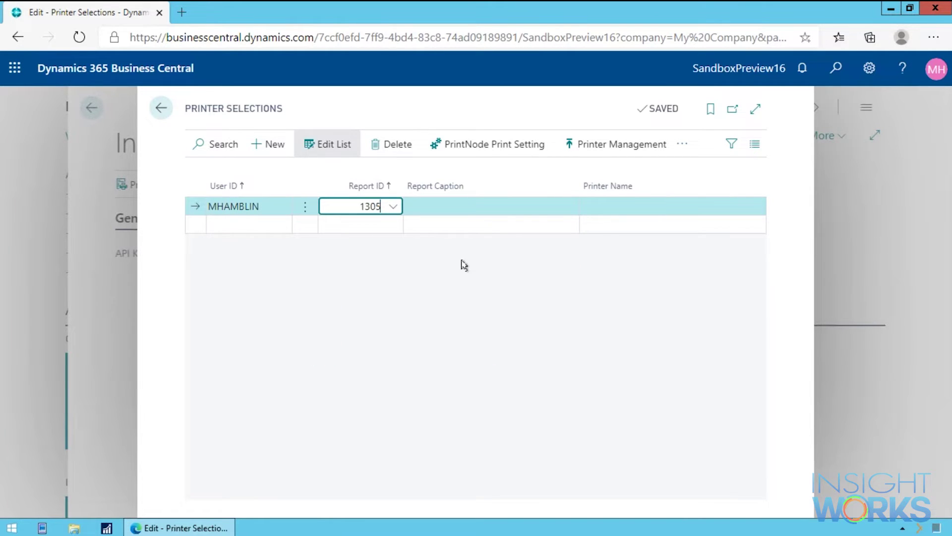
key(Tab)
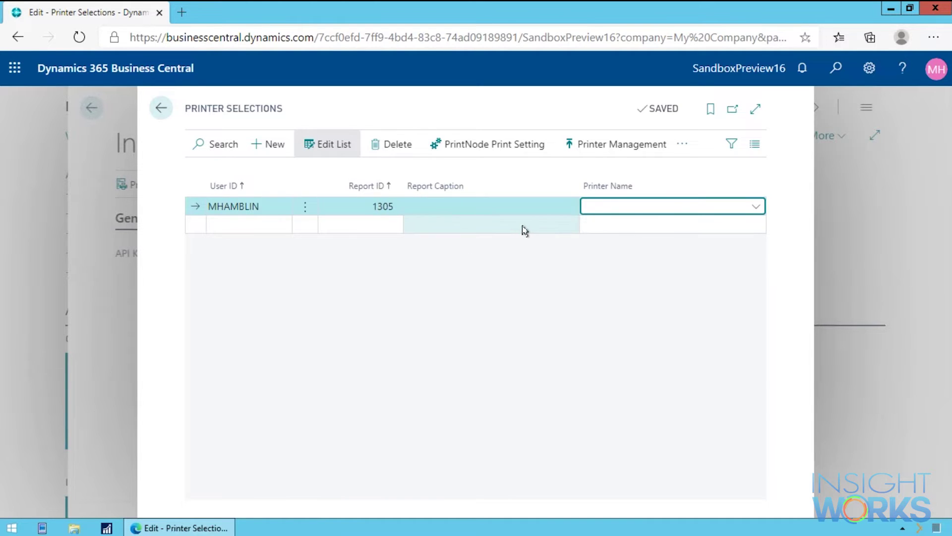
click(379, 206)
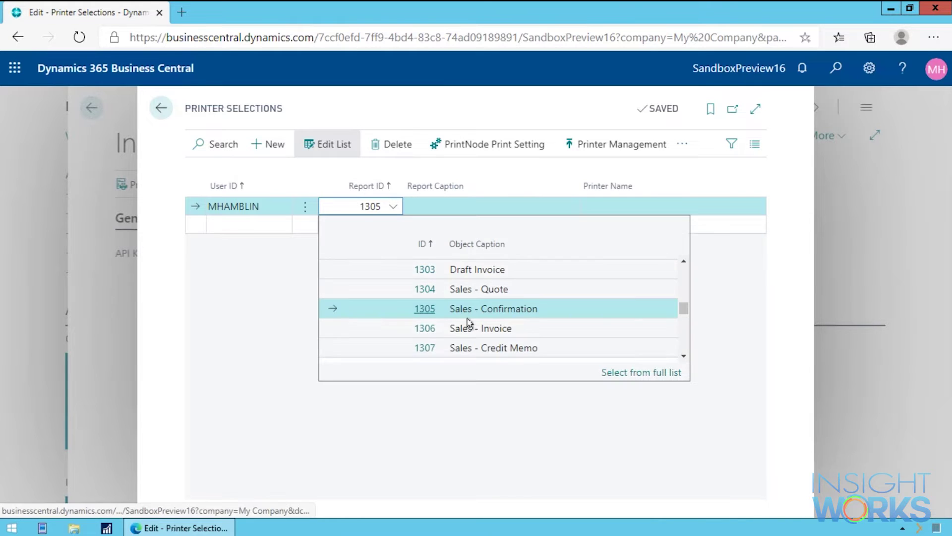
click(473, 313)
key(Tab)
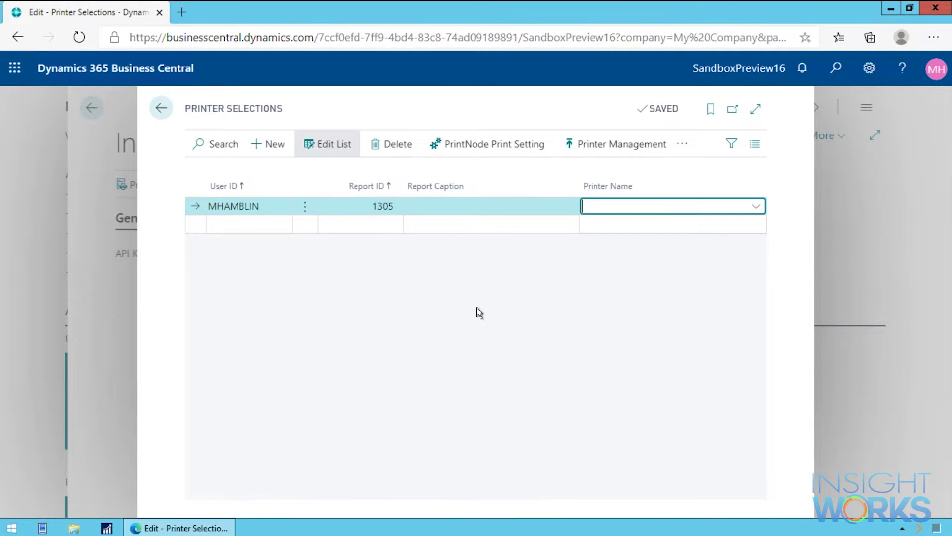
click(755, 206)
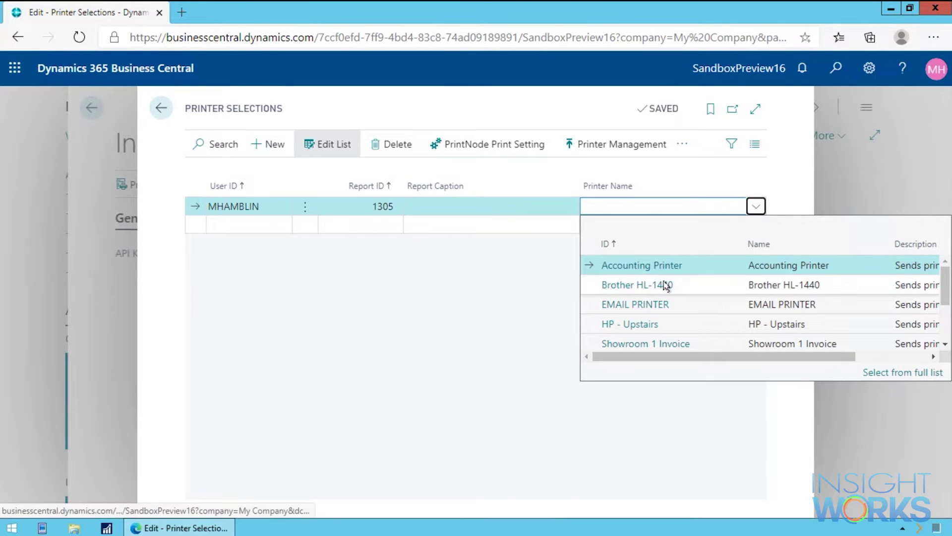
click(640, 346)
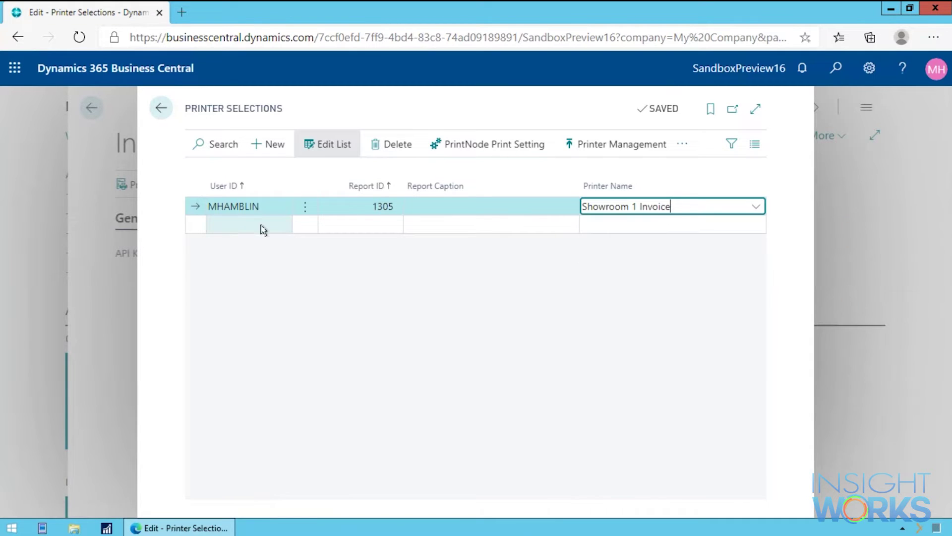
click(358, 231)
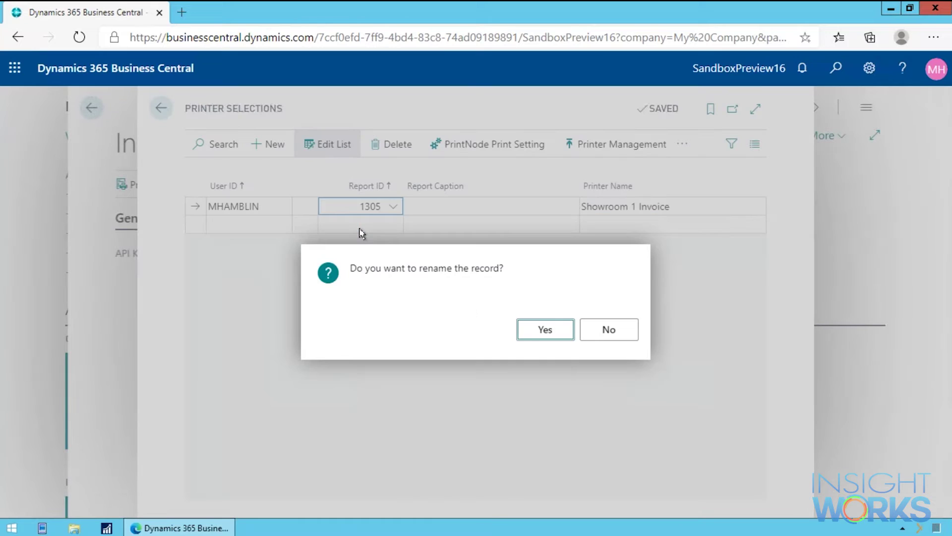
Confirm the record rename, then try report ID 1074 on the new row and clear it as invalid
click(543, 331)
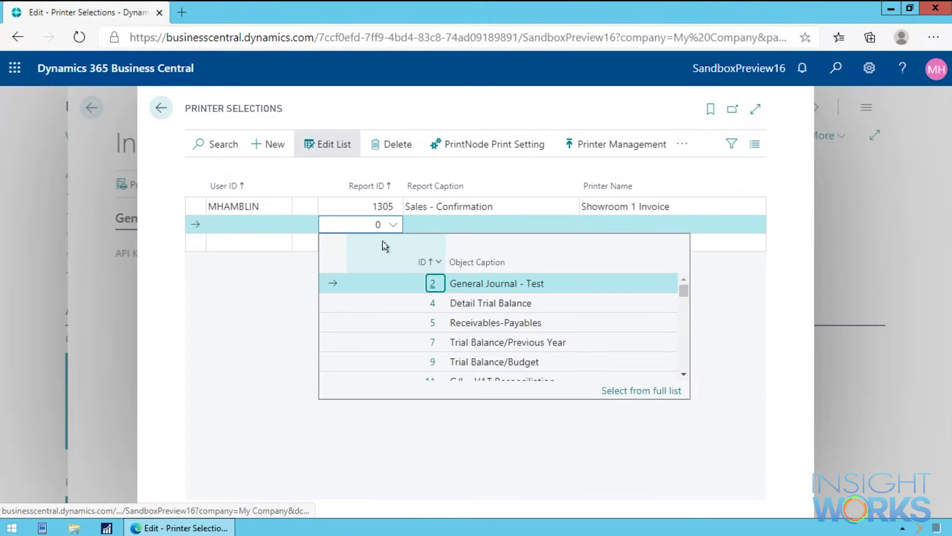
scroll(525, 361, down, 10)
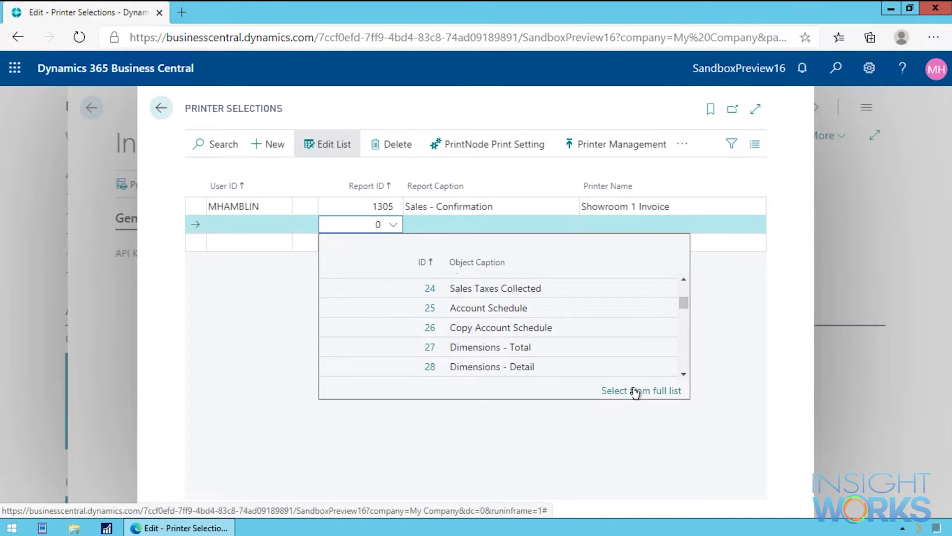
key(Escape)
text(1074)
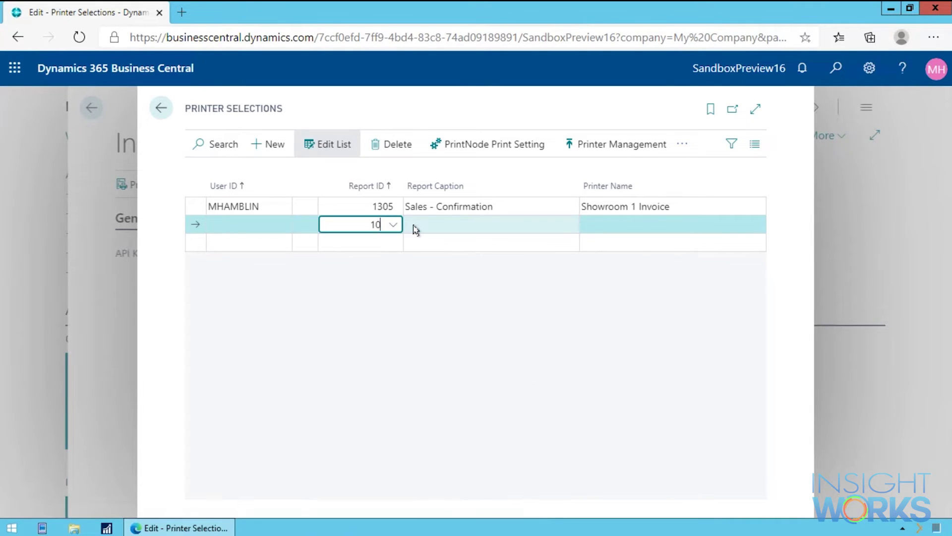
key(Tab)
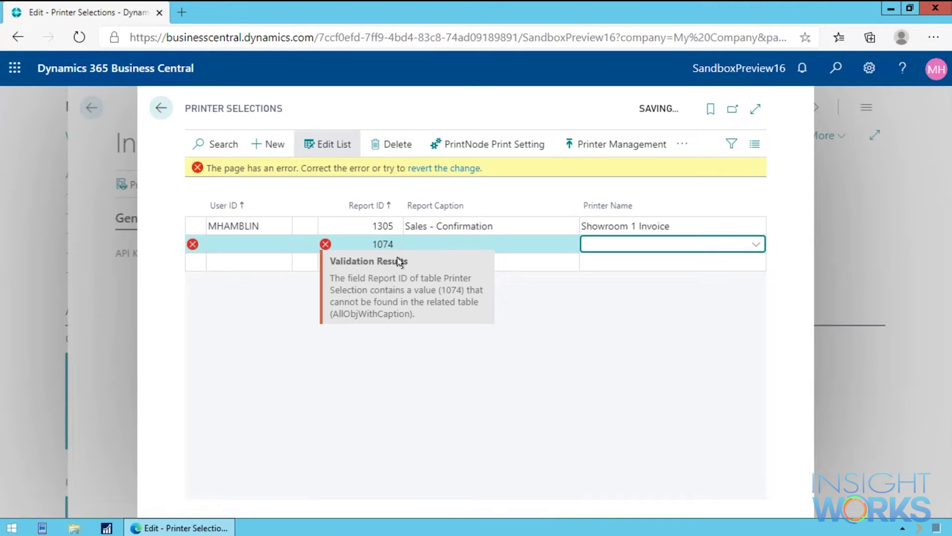
click(362, 246)
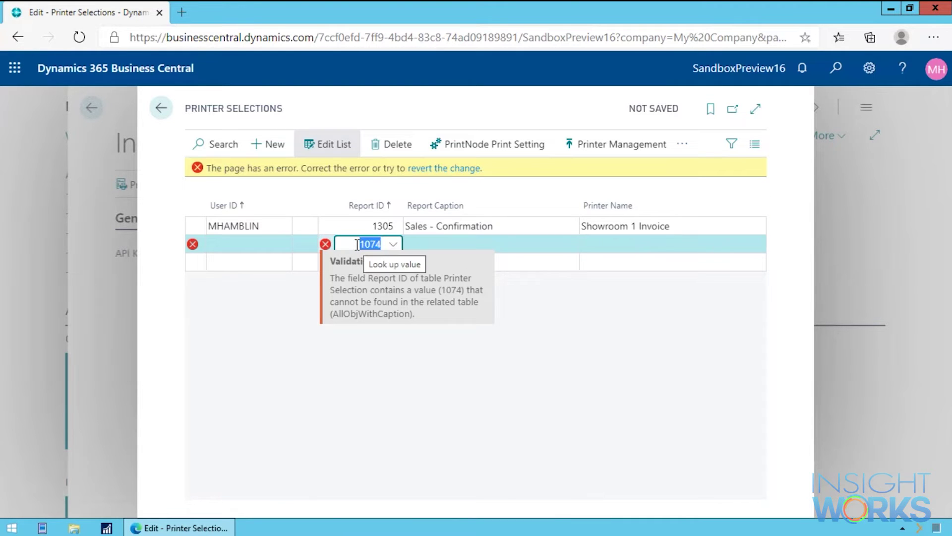
key(BackSpace)
key(Tab)
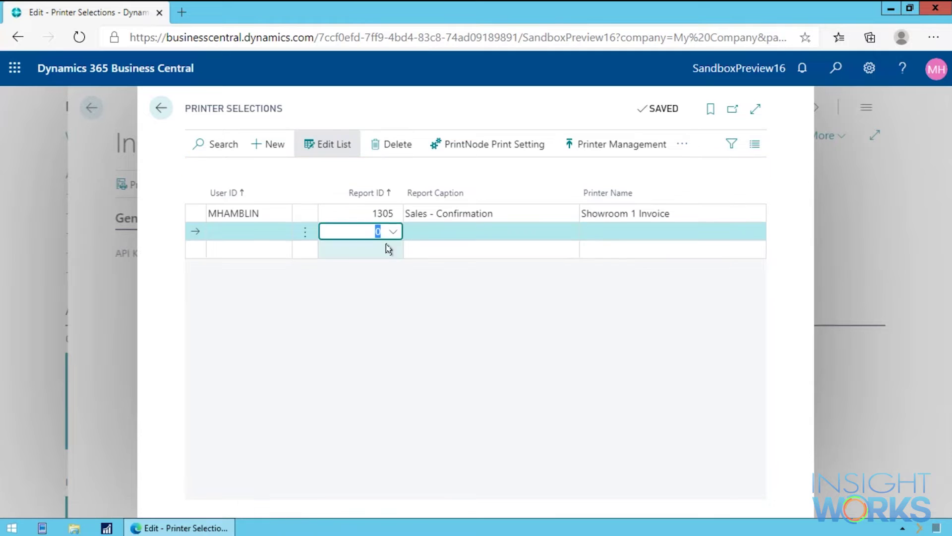
Pick report 214 Pick Instruction from the full report list by searching 'pick'
click(390, 224)
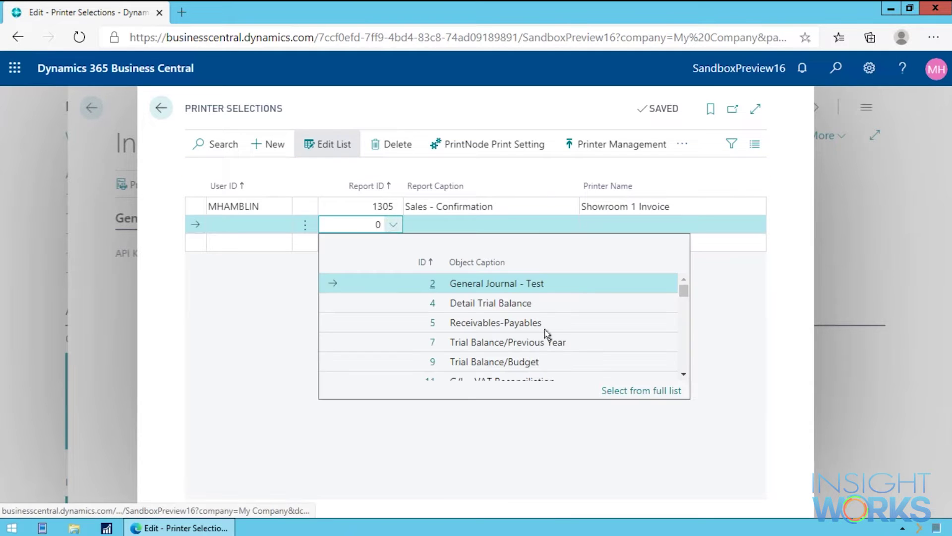
click(667, 391)
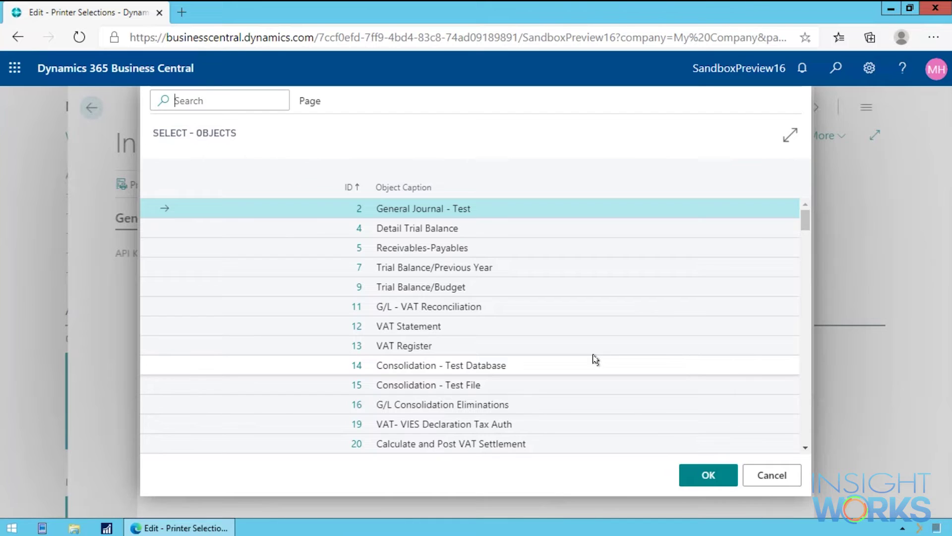
text(pick)
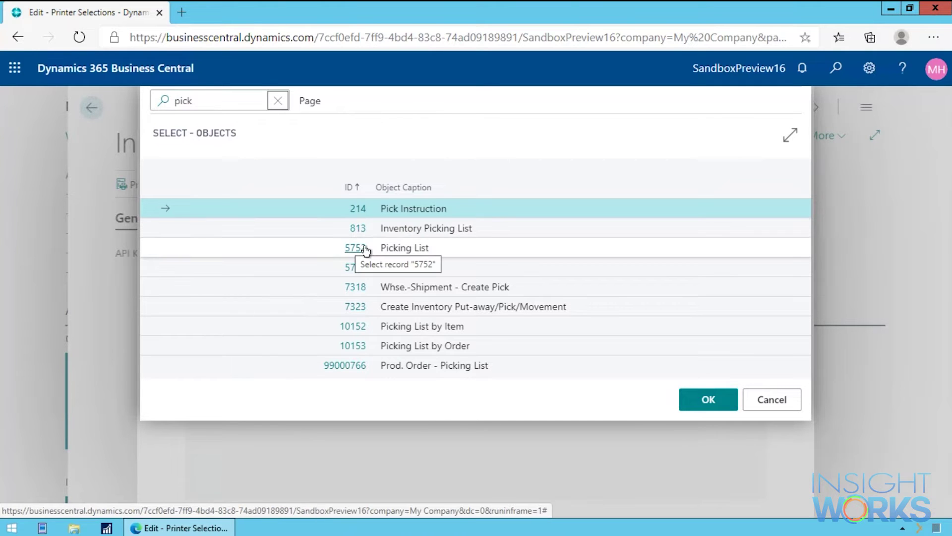
click(358, 208)
click(615, 225)
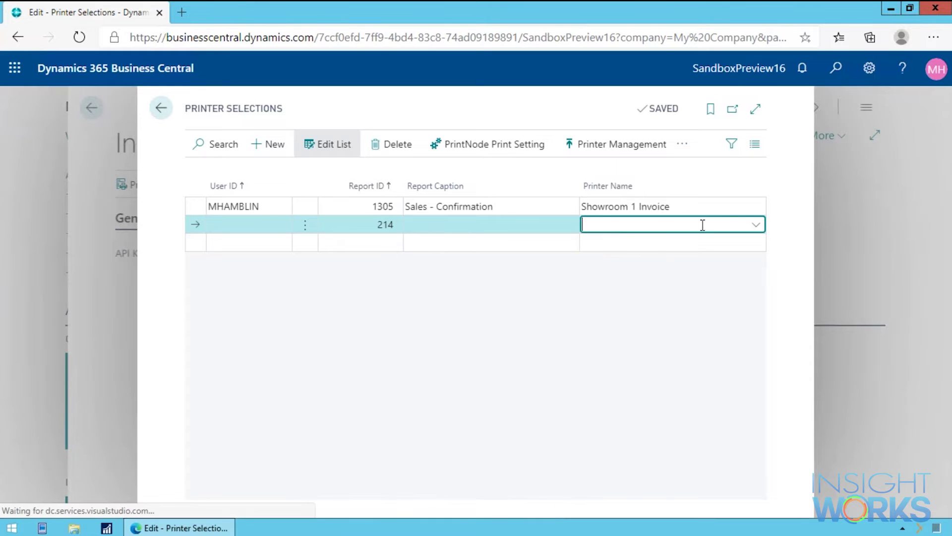
Assign Warehouse 1 Shipping as the printer for report 214 and confirm the rename
scroll(657, 328, down, 1)
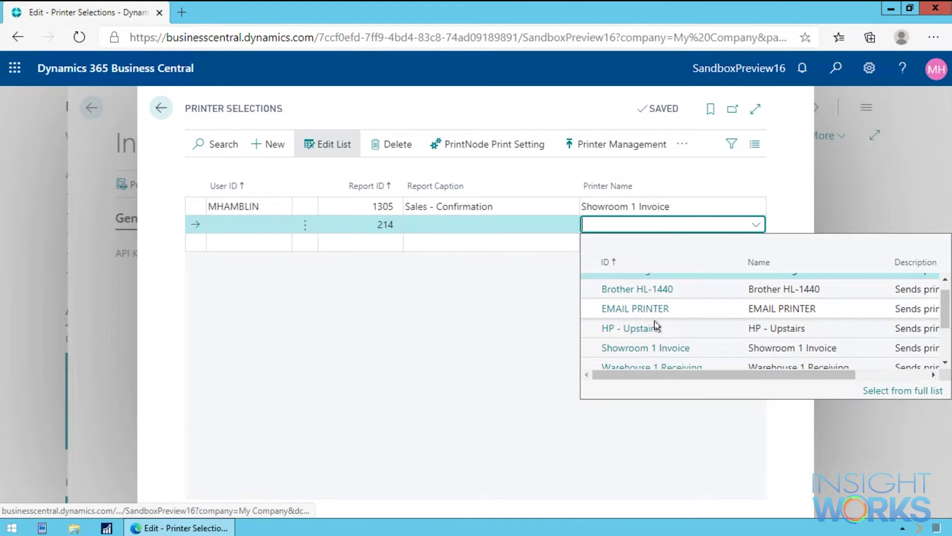
scroll(694, 333, down, 1)
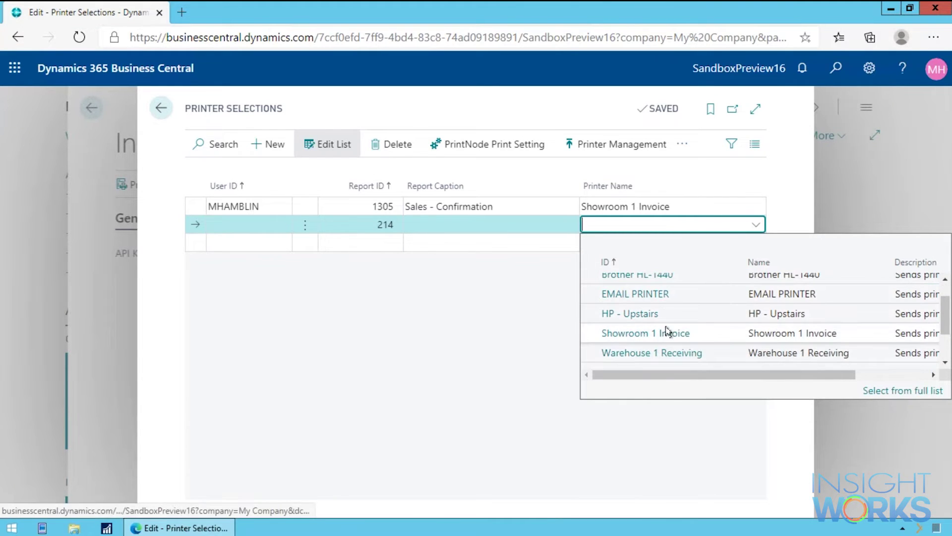
scroll(665, 327, down, 2)
click(669, 364)
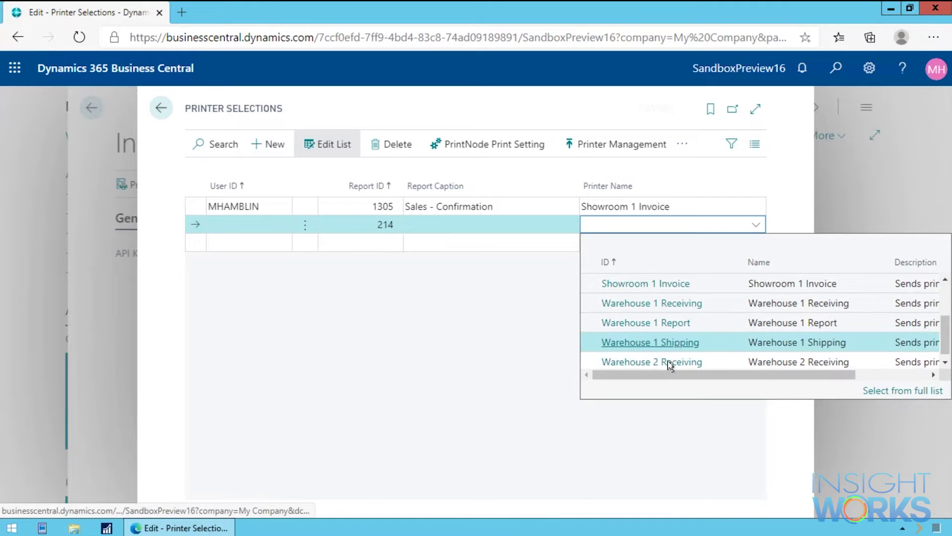
click(671, 250)
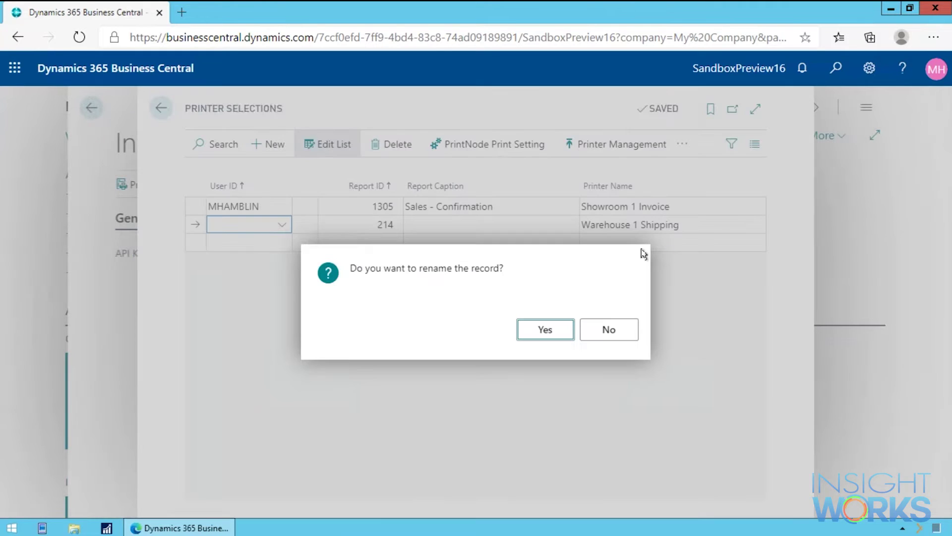
click(545, 332)
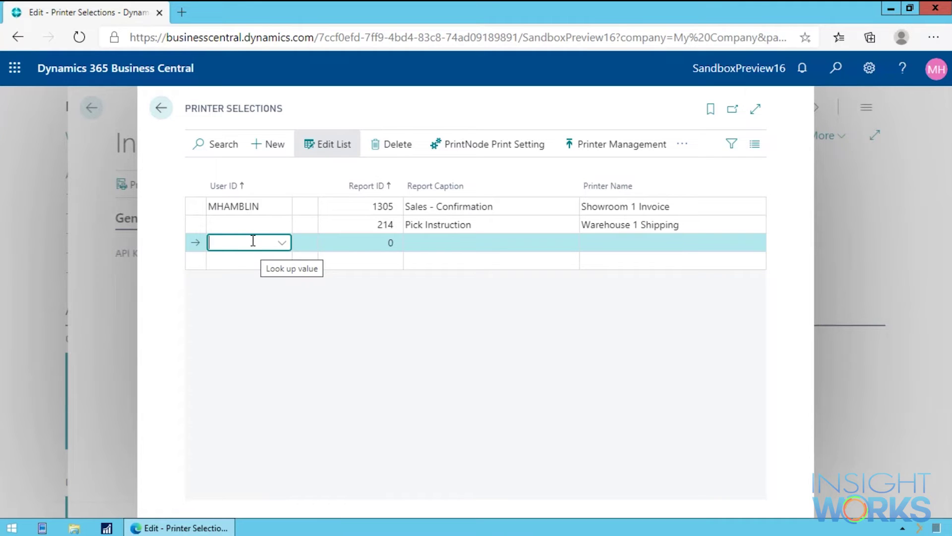
Add a new line for the user's ID with report ID 0 printing to Accounting Printer
key(Tab)
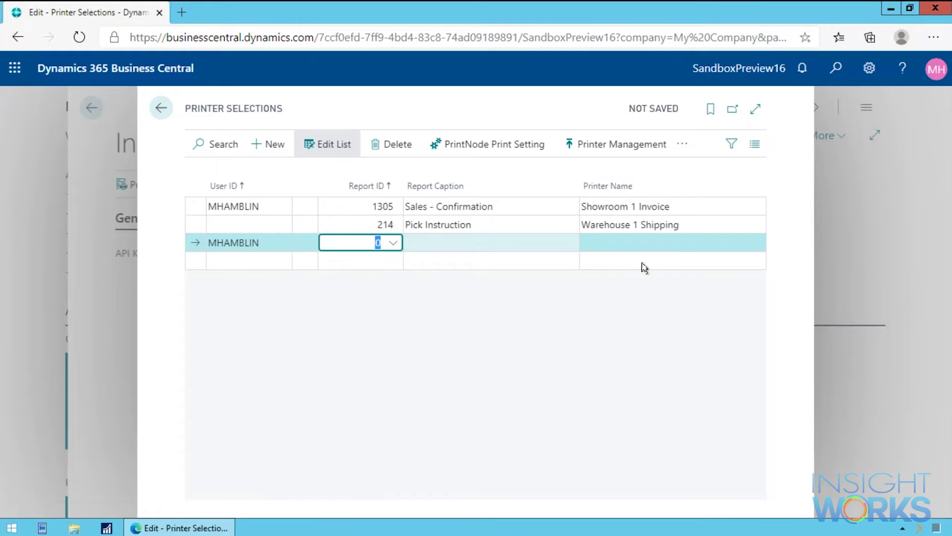
click(659, 242)
click(758, 244)
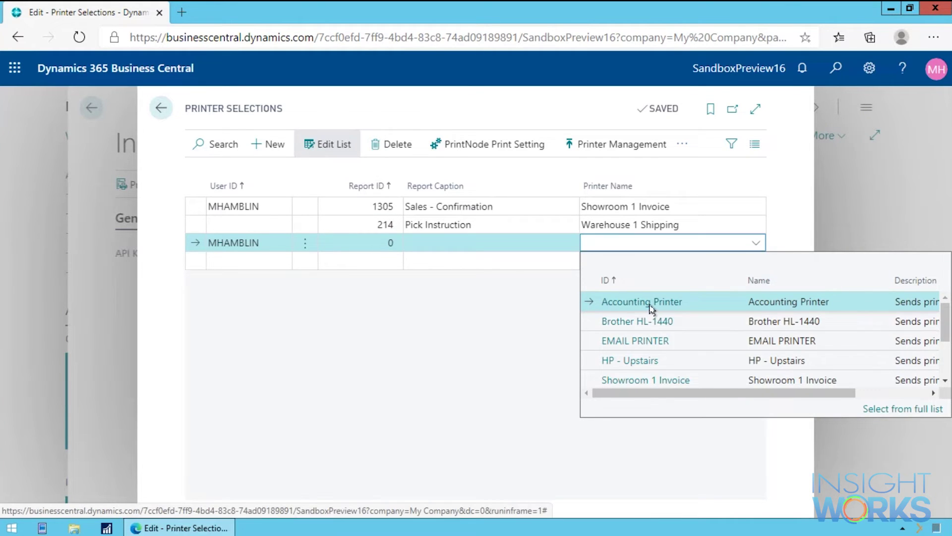
click(649, 303)
Open the PrintNode print settings for the Warehouse 1 Shipping Pick Instruction line
key(Up)
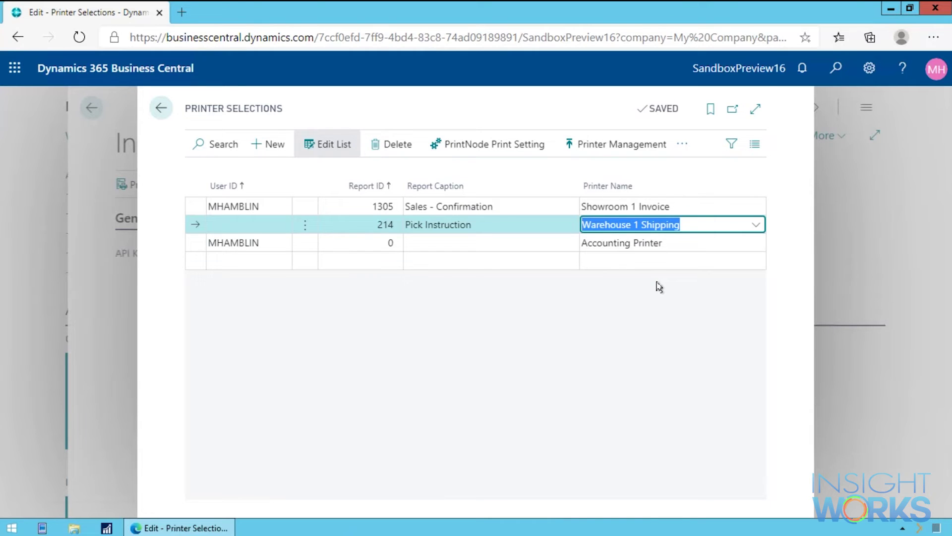
key(Up)
key(Down)
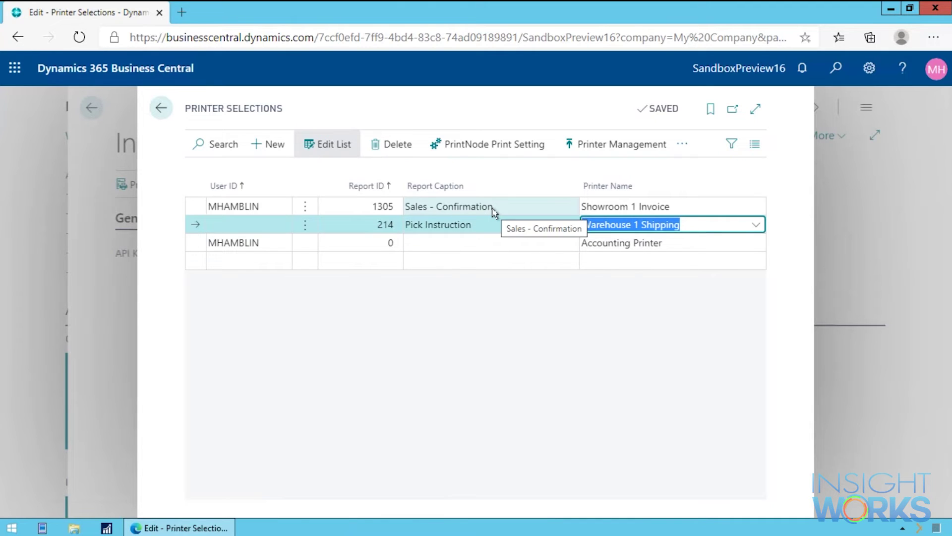
click(507, 149)
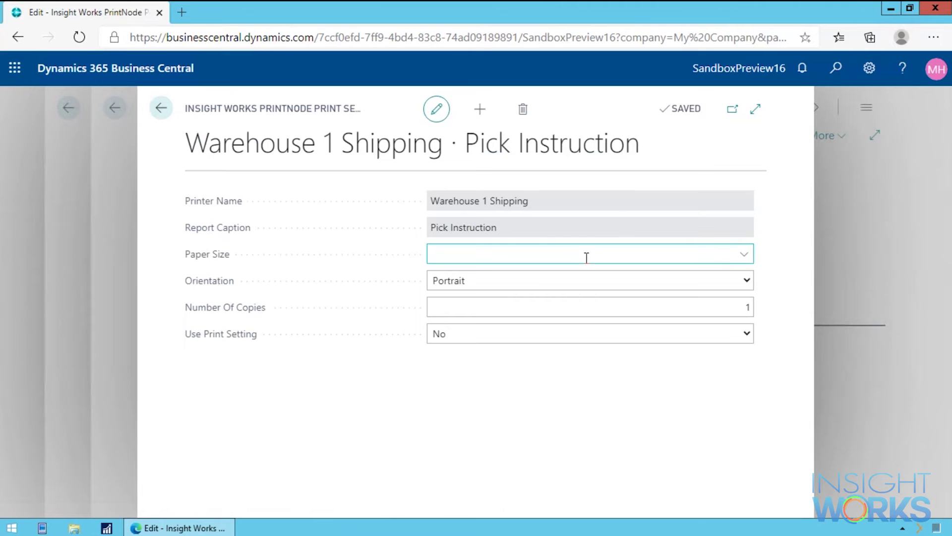
Browse the paper size options and leave Paper Size empty
key(Tab)
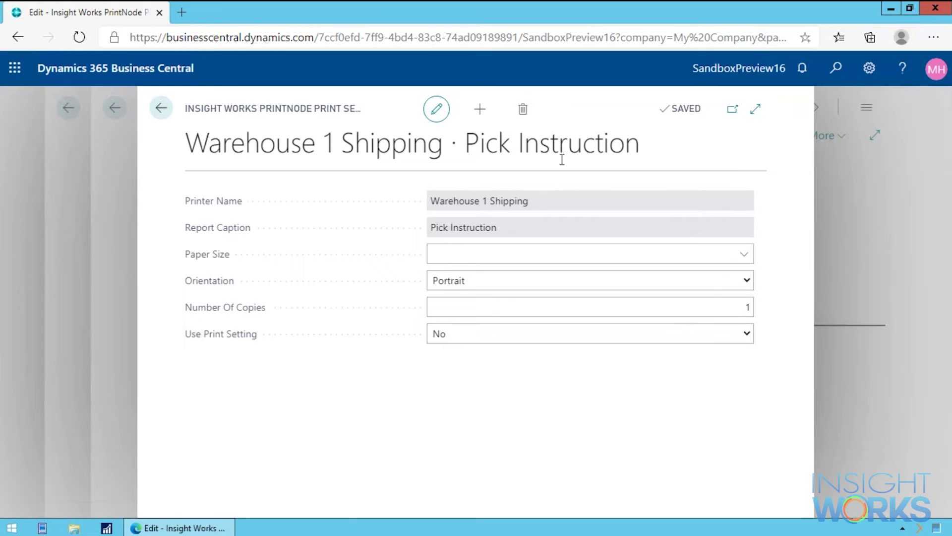
click(744, 254)
scroll(546, 344, down, 3)
scroll(538, 357, up, 3)
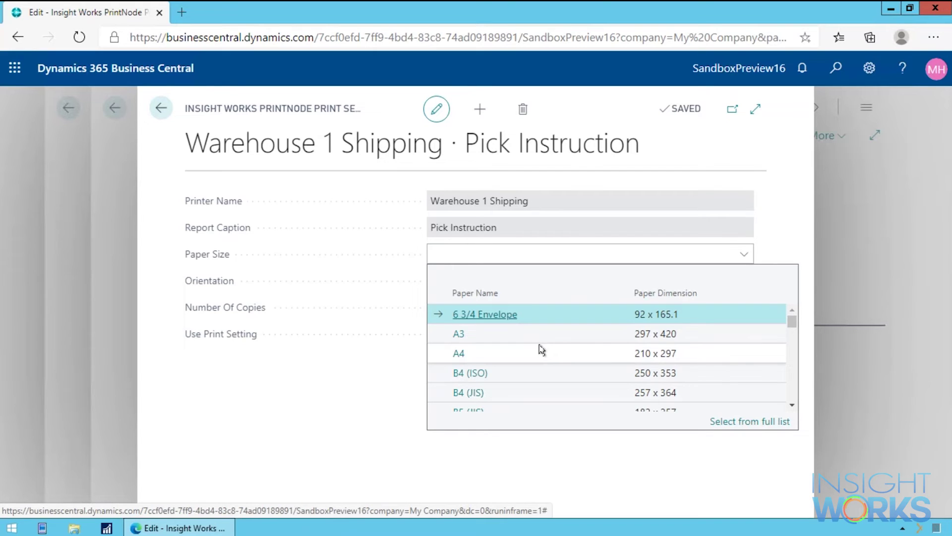
scroll(532, 360, down, 2)
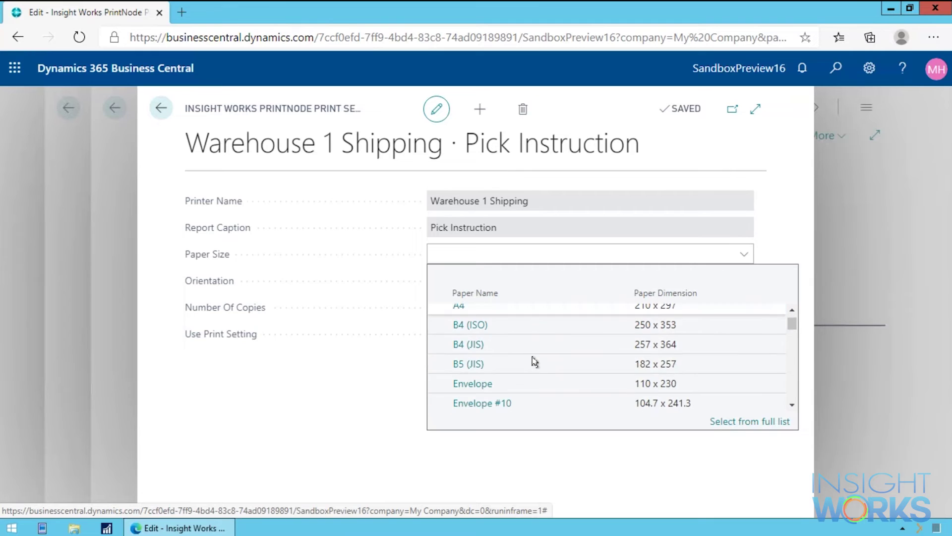
scroll(581, 357, up, 2)
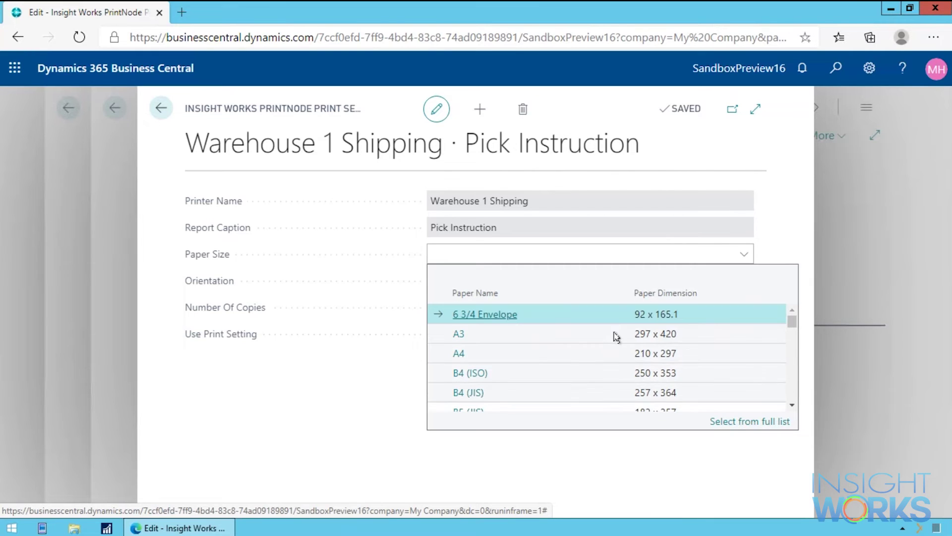
click(745, 253)
Set Orientation to Landscape, Number Of Copies to 2, and Use Print Setting to Yes
click(589, 283)
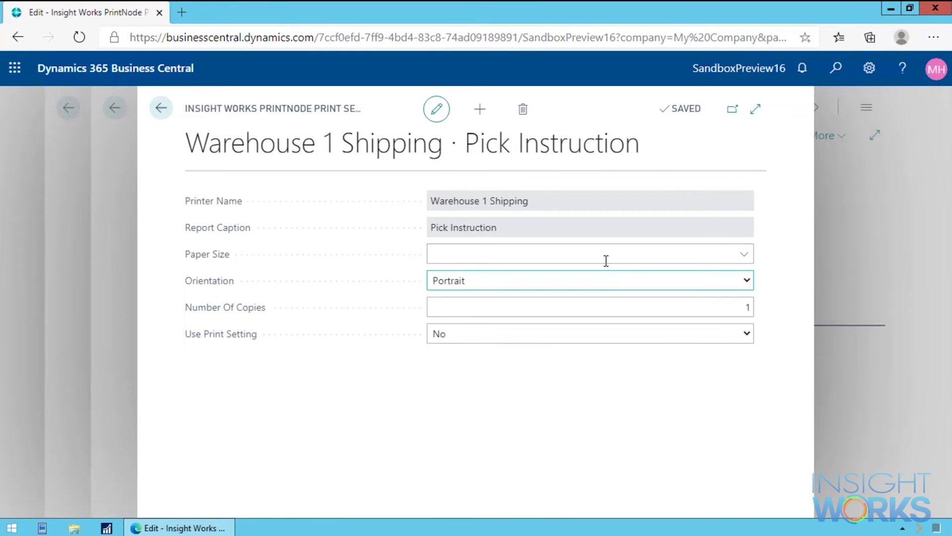
click(746, 280)
click(486, 312)
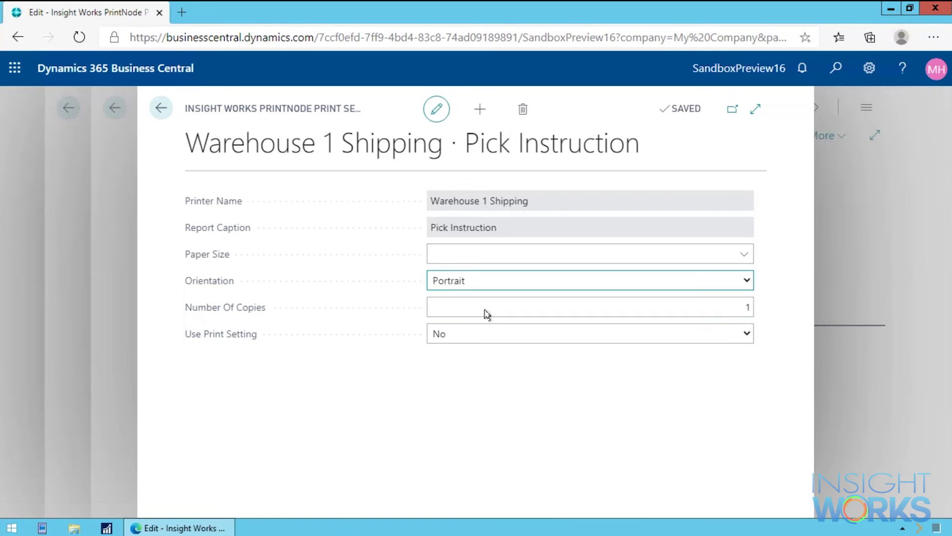
click(627, 306)
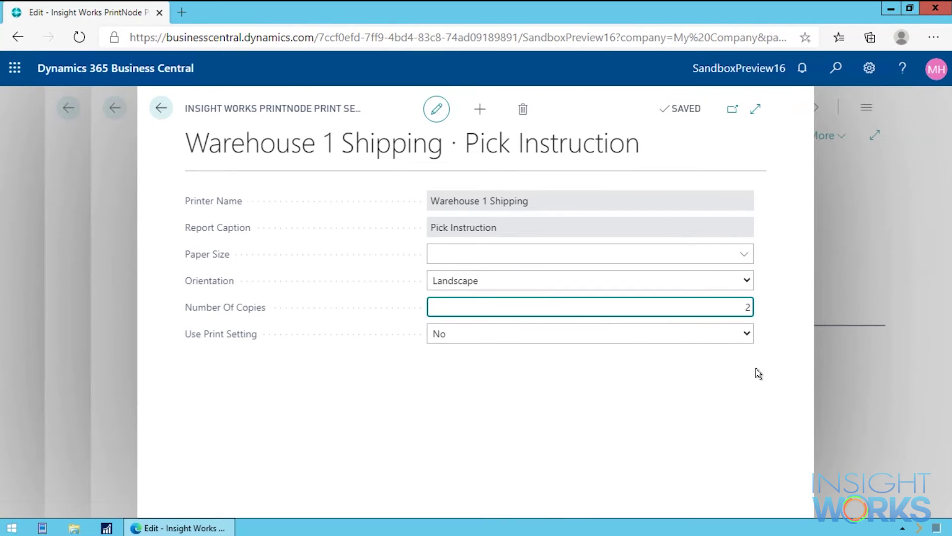
key(Tab)
click(746, 333)
click(479, 366)
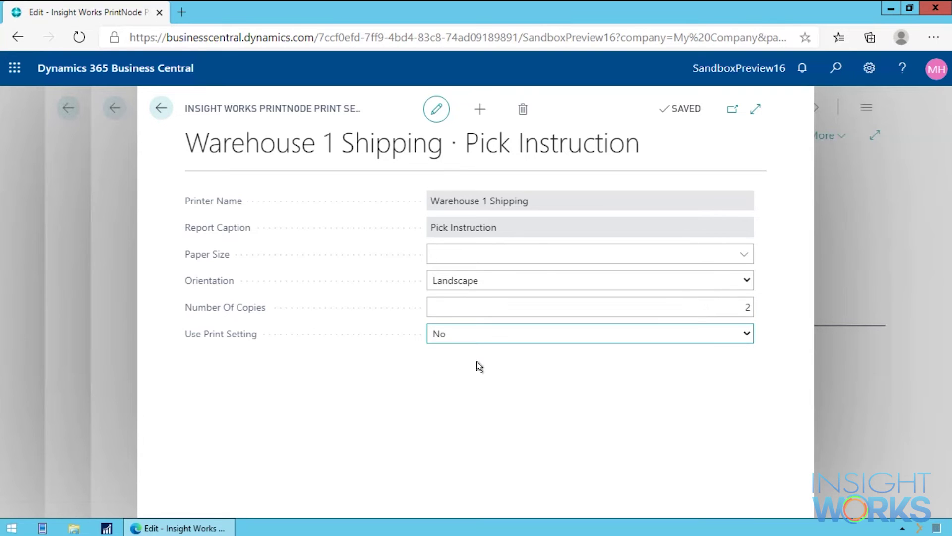
click(640, 306)
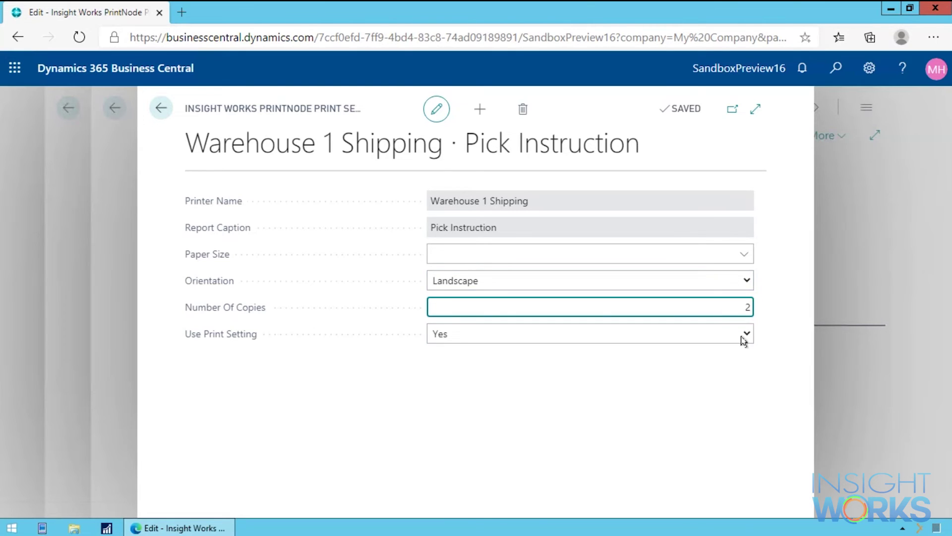
Return to Printer Selections, recheck the Pick Instruction print setting and close it, then open Tell Me
click(161, 108)
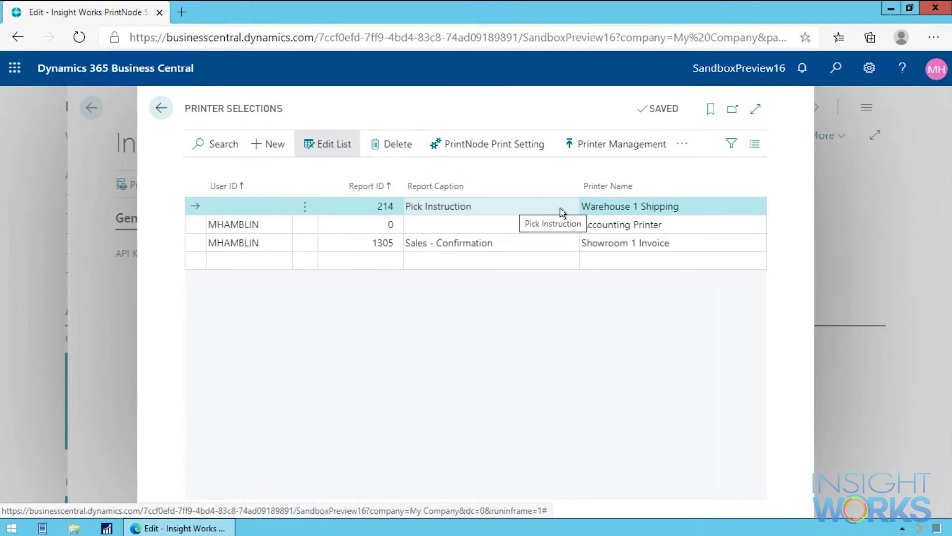
click(504, 146)
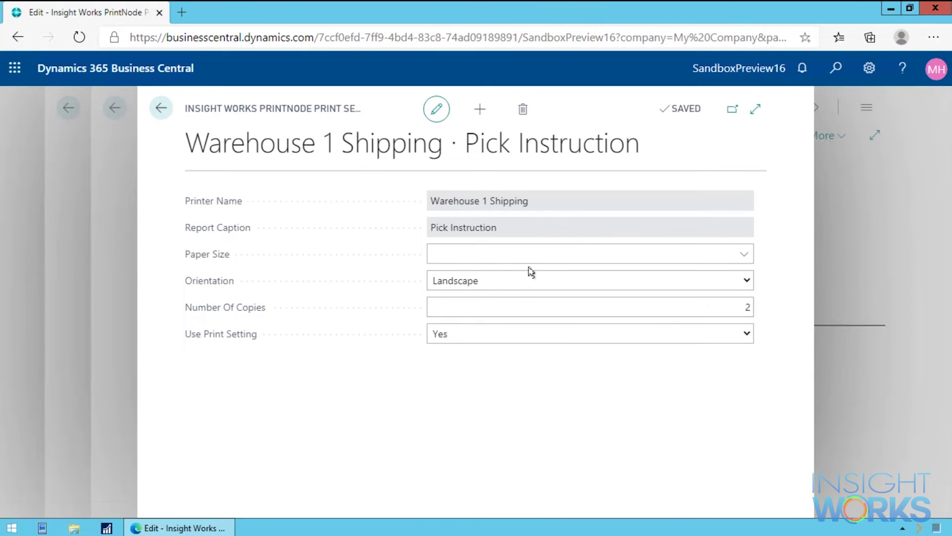
key(Escape)
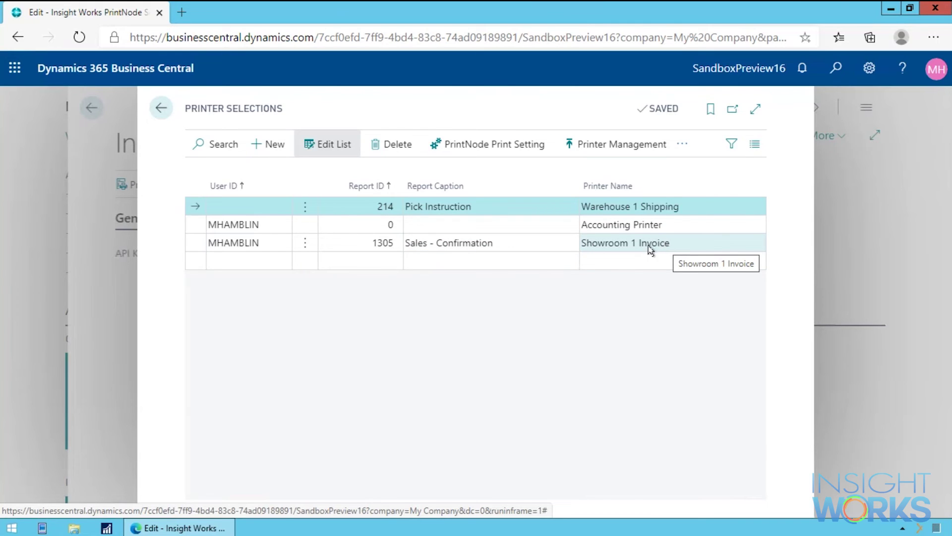
key(alt+q)
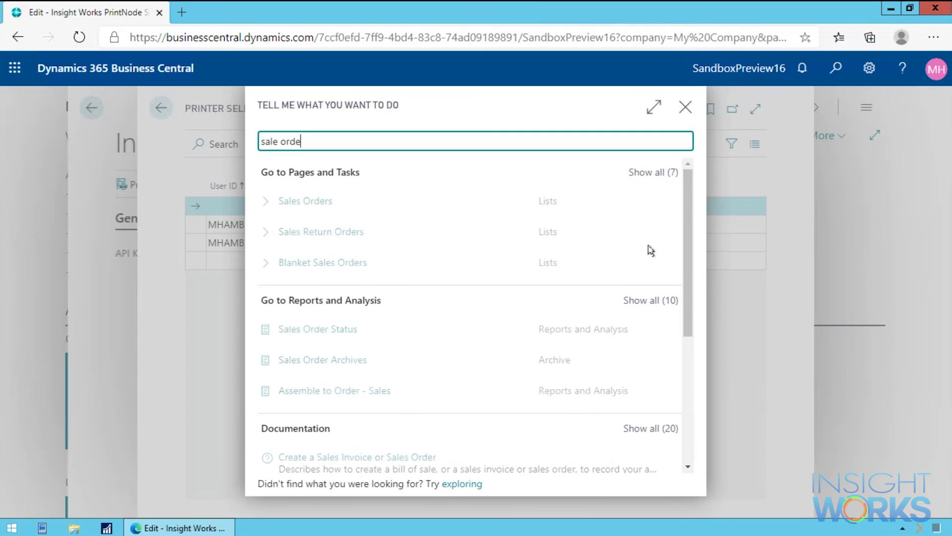
Open Sales Orders and bring up Print Confirmation for the first order, collapsing Saved Settings
key(Down)
key(Return)
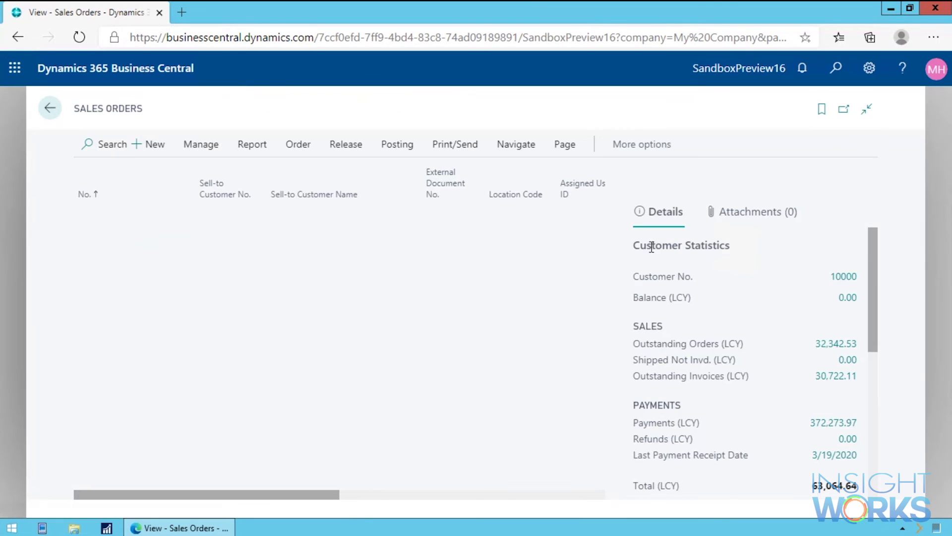
click(466, 146)
click(250, 175)
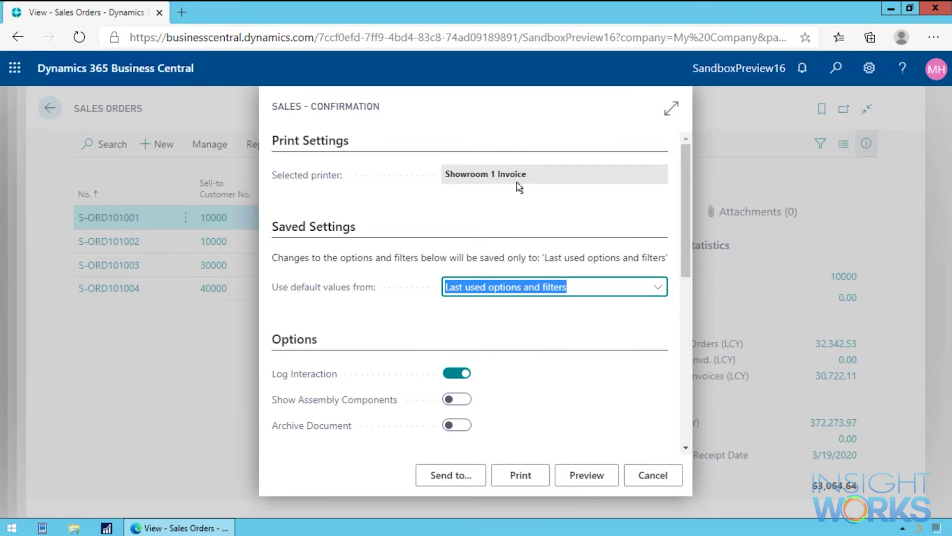
click(357, 229)
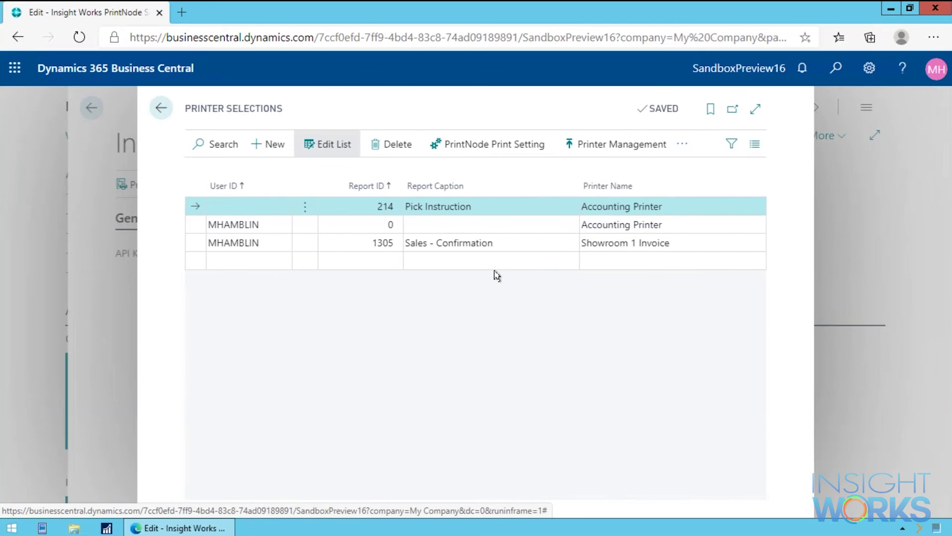
Close the confirmation request page and Printer Selections to return to PrintNode Setup
key(Escape)
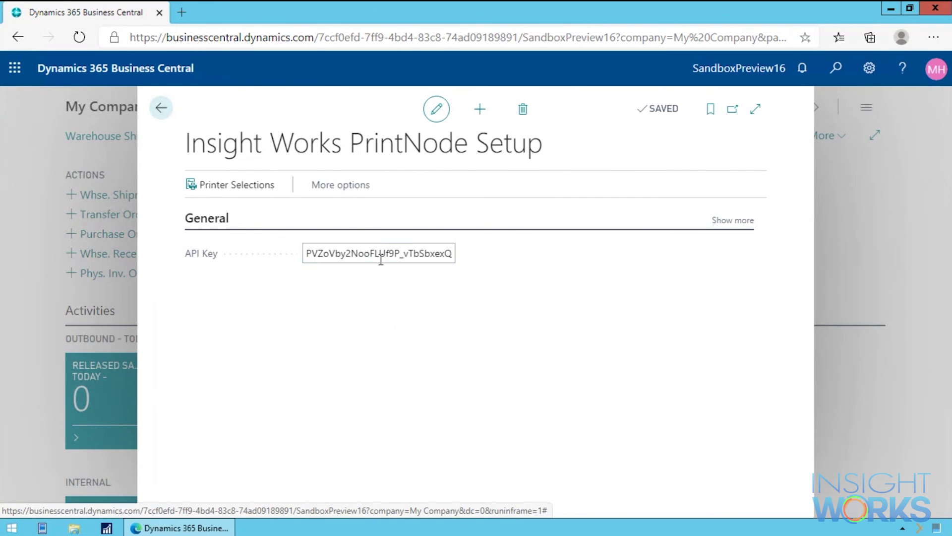